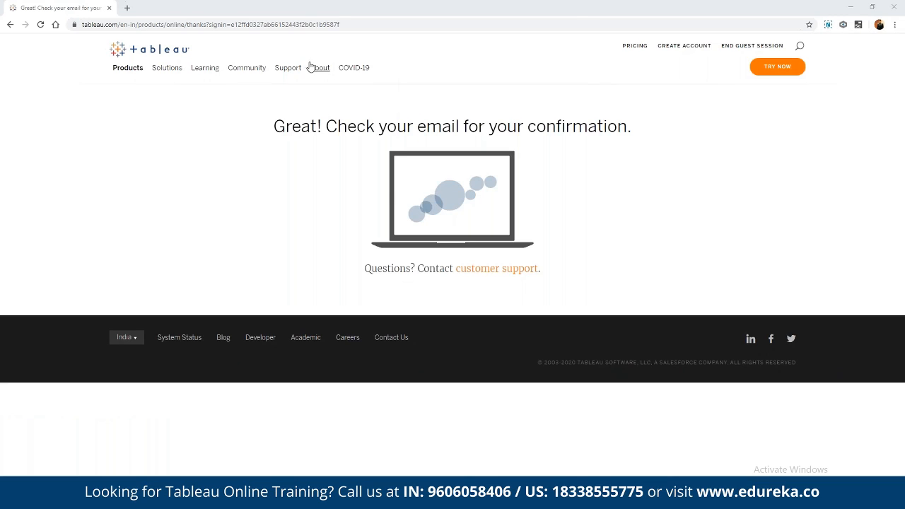
Open the site activation form from the Tableau Online email and name the site Edureka
mouse_move(311, 68)
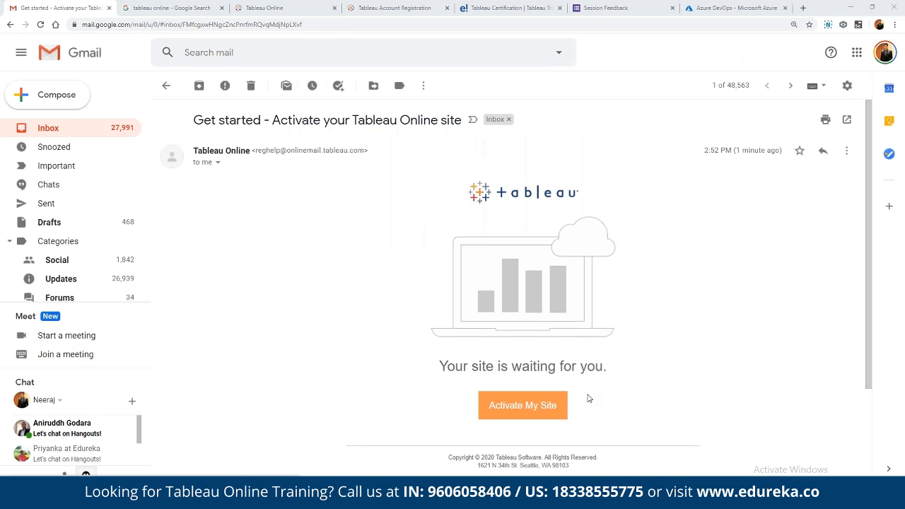
left_click(542, 414)
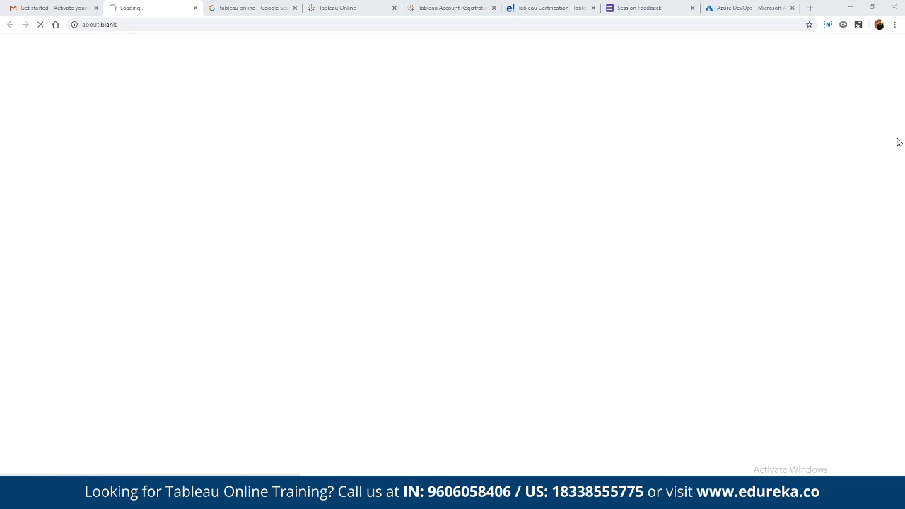
left_click(522, 234)
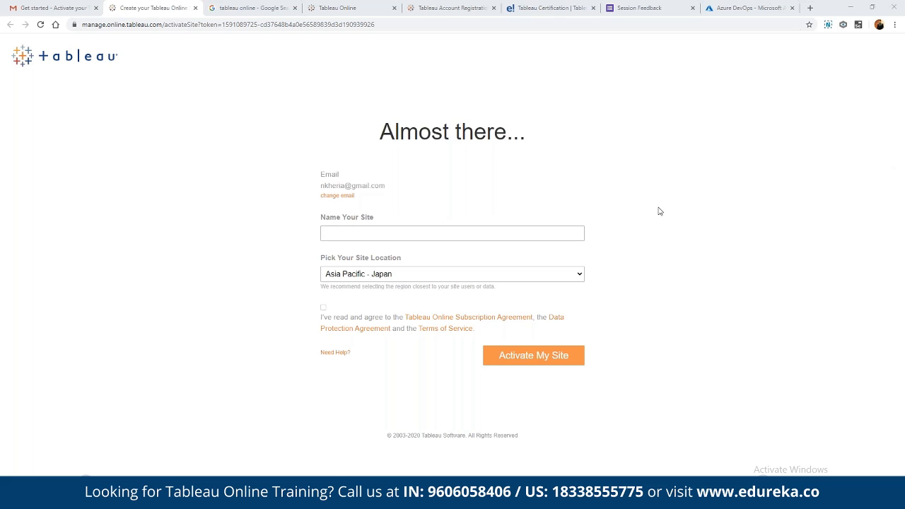
left_click(571, 235)
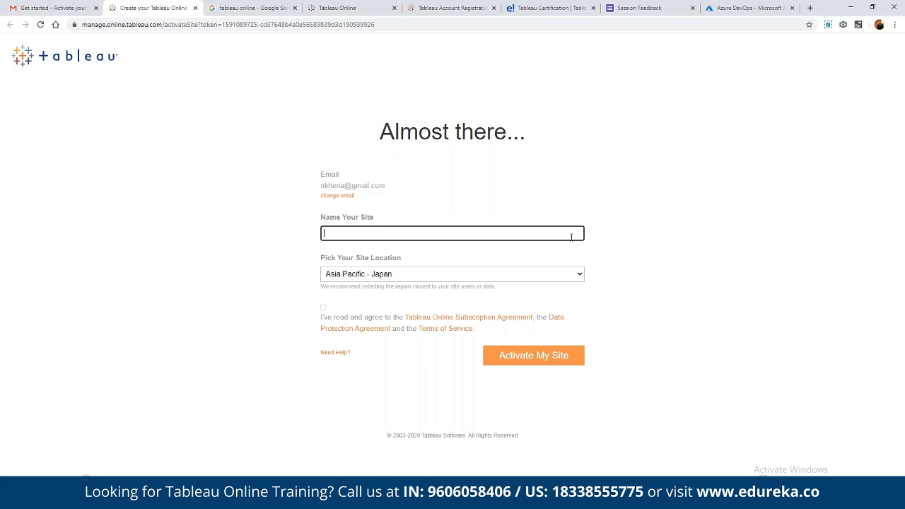
type("Edureka")
Activate the site with Asia Pacific - Japan as its location and the subscription and service agreements accepted
left_click(565, 276)
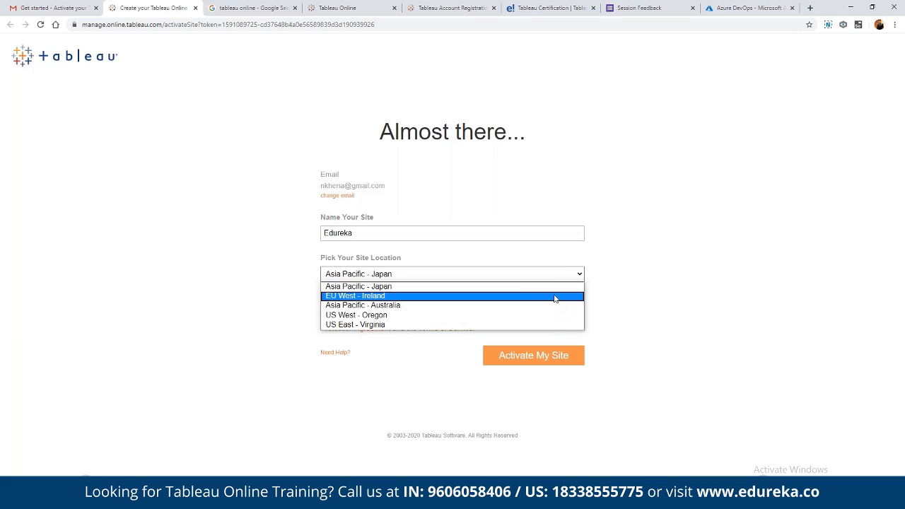
left_click(555, 287)
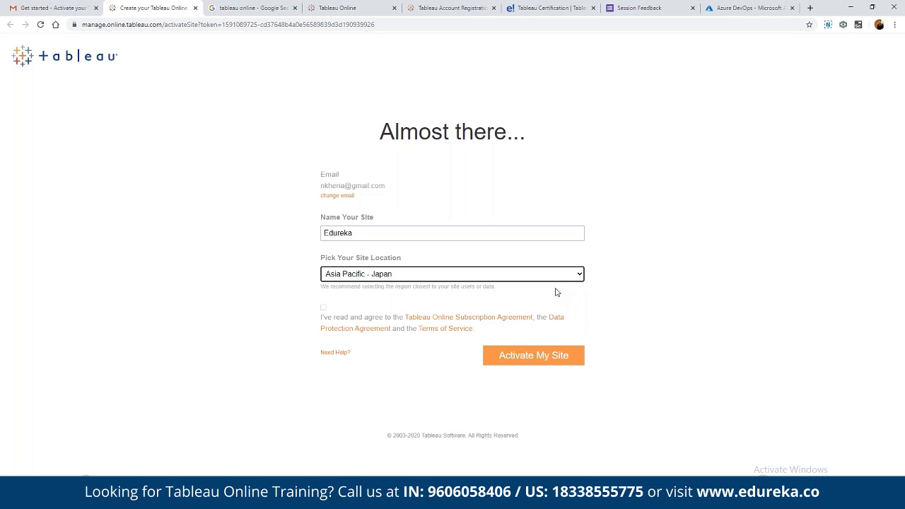
left_click(323, 307)
left_click(534, 356)
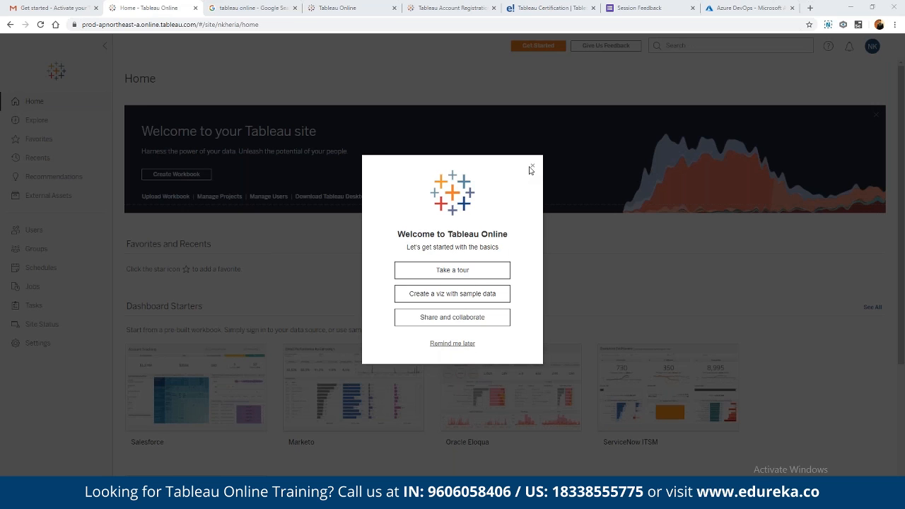
Dismiss the Tableau Online welcome dialog and detach the site's Home page into its own browser window
left_click(532, 167)
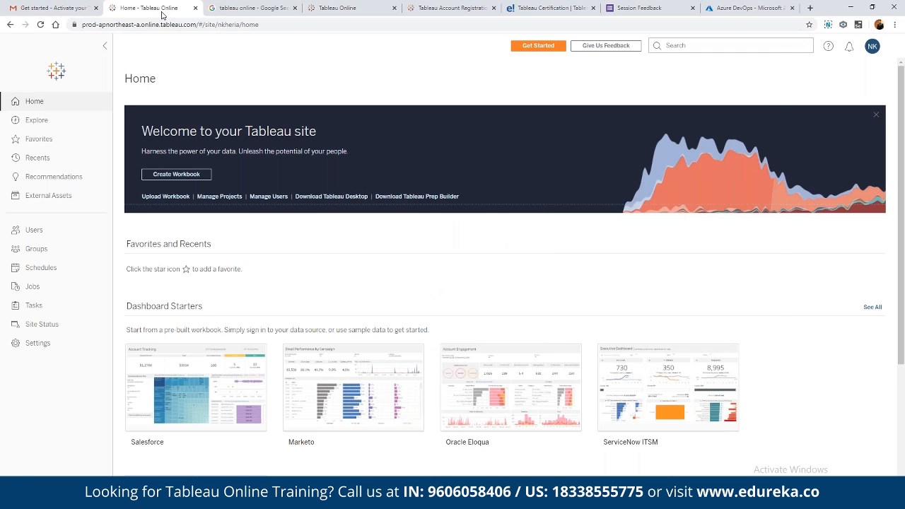
left_click_drag(162, 10, 163, 54)
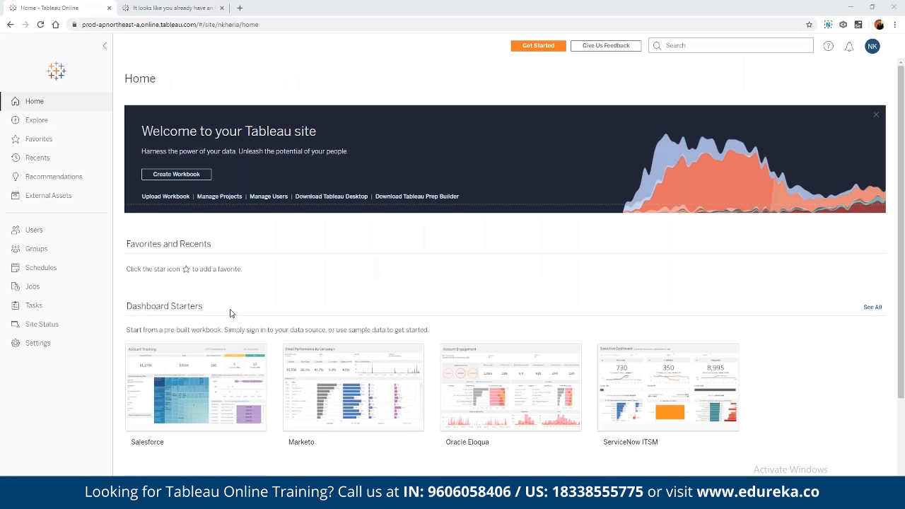
Preview the LinkedIn Sales Navigator dashboard starters: Product Utilization, Performance Overview, SSI Analysis, Target Search and InMail Engagement
scroll(229, 311, "down", 3)
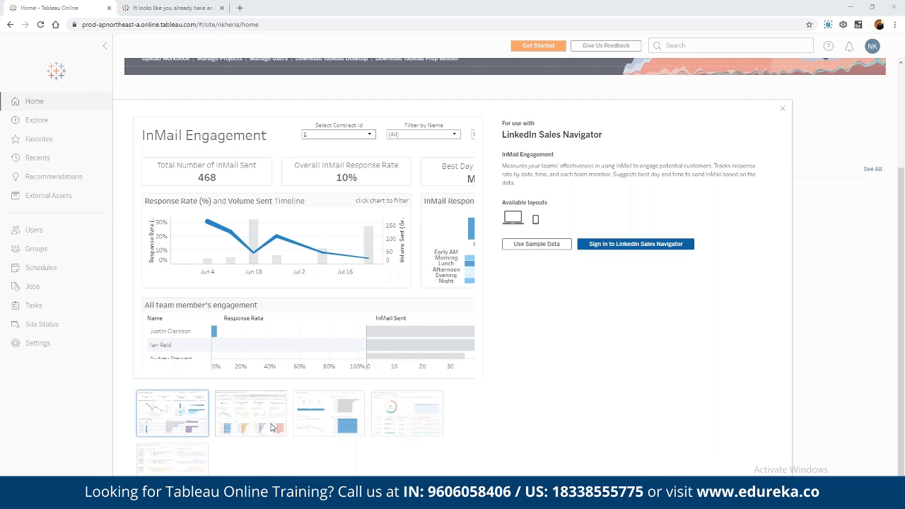
left_click(334, 423)
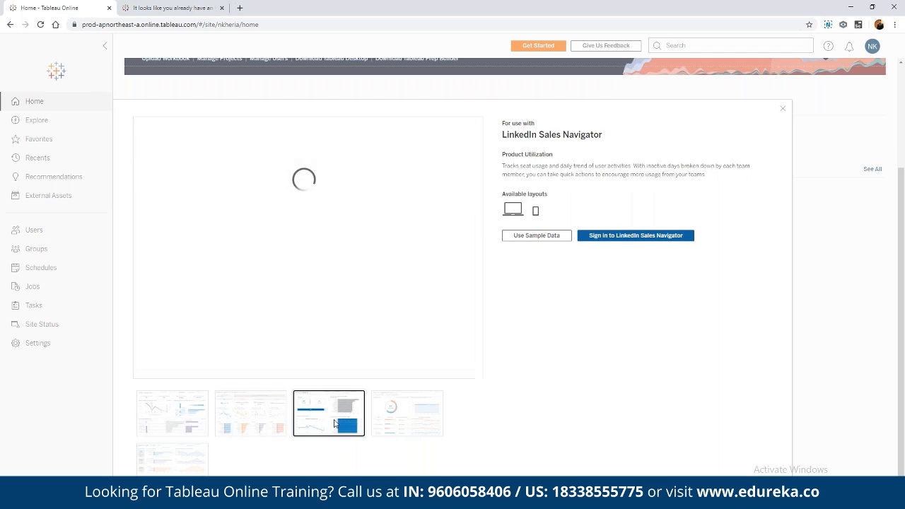
left_click(255, 422)
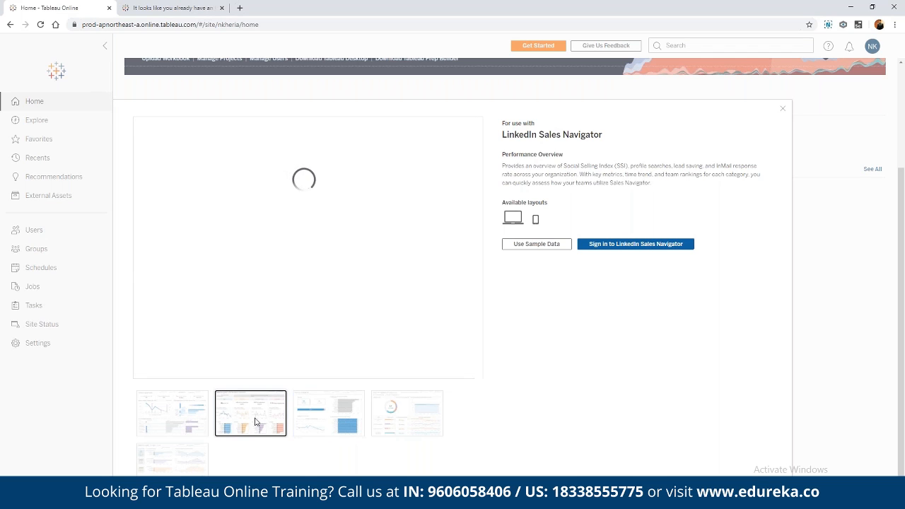
left_click(176, 422)
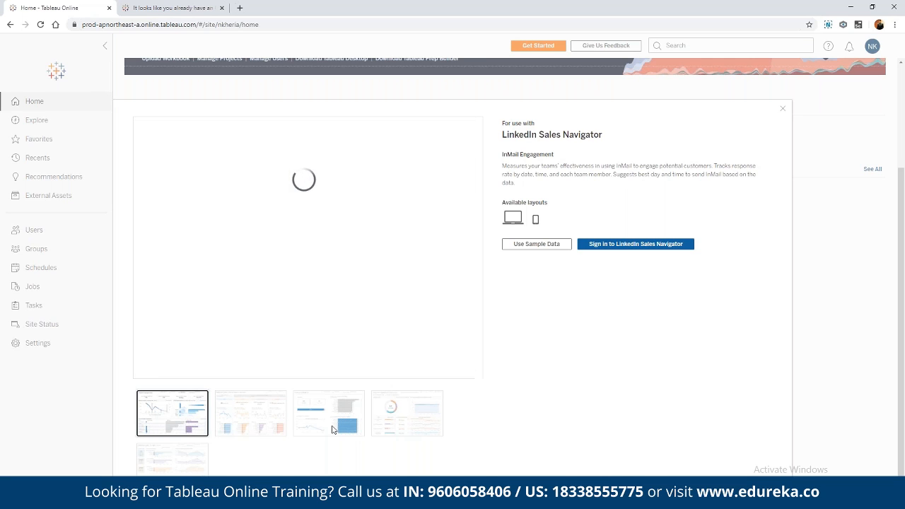
left_click(342, 421)
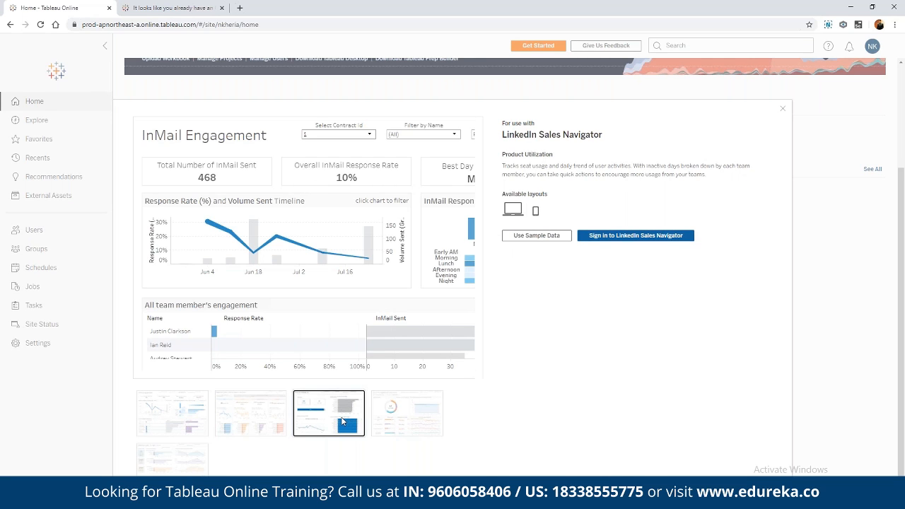
left_click(397, 422)
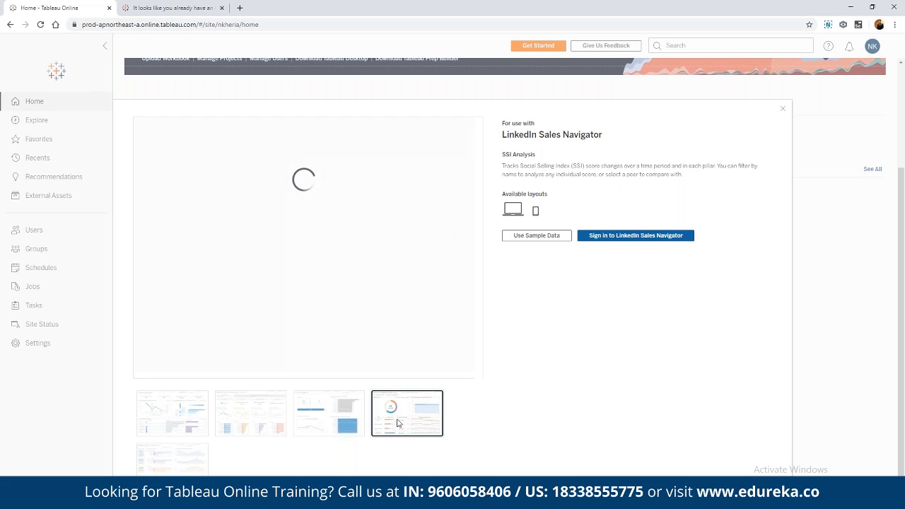
left_click(188, 468)
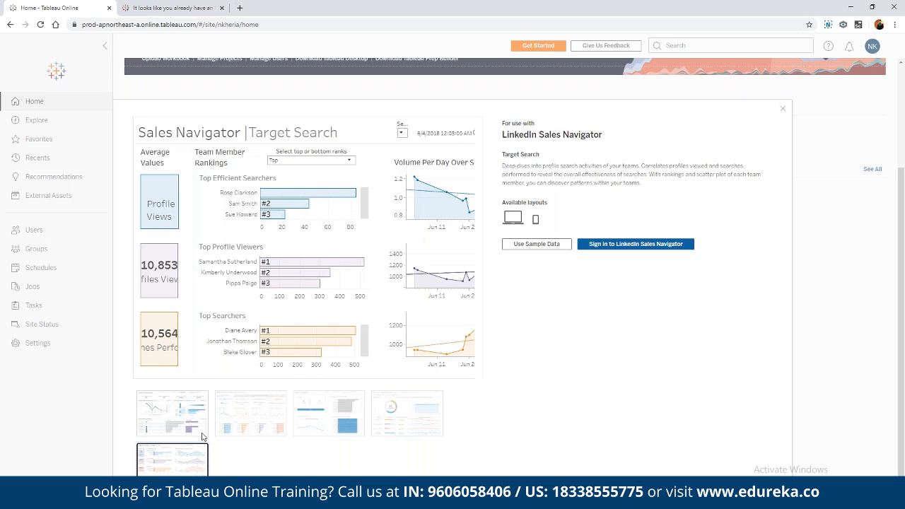
left_click(203, 436)
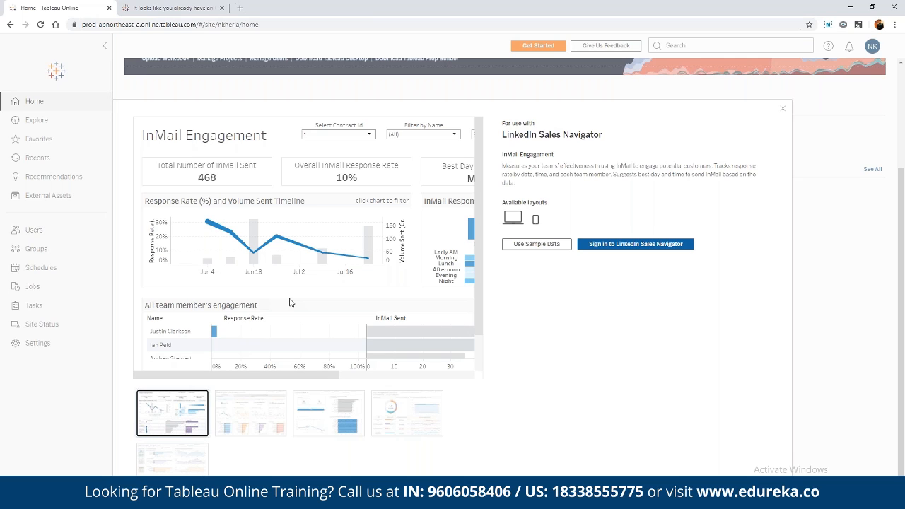
Open the InMail Engagement starter with sample data and inspect its best-day, response-rate timeline and weekday response sheets
left_click(523, 245)
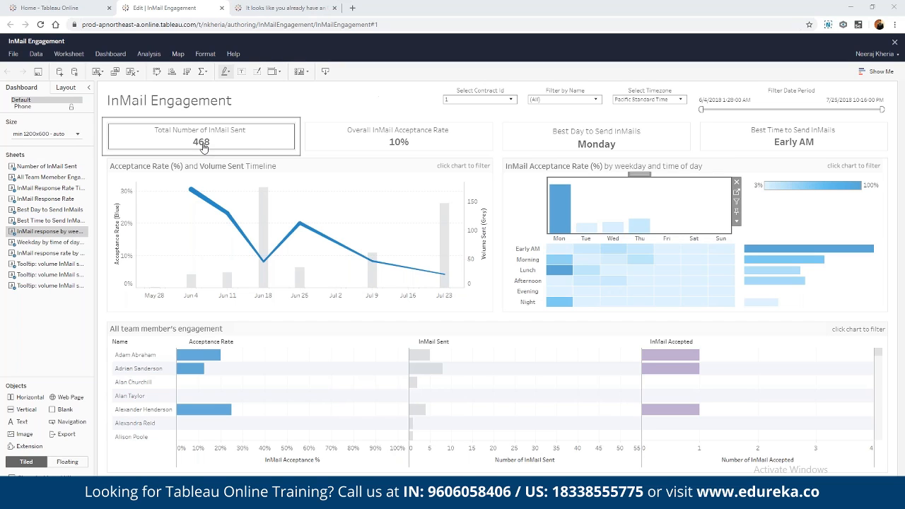
left_click(44, 210)
left_click(42, 191)
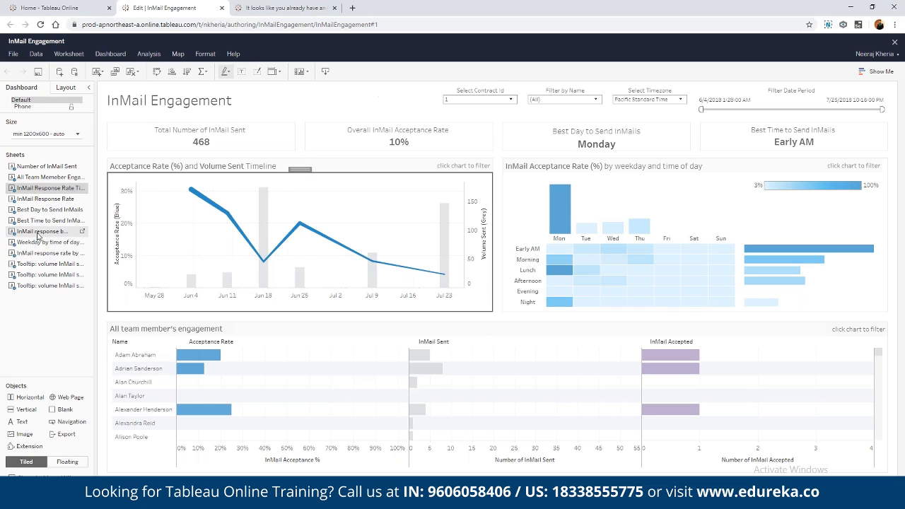
left_click(39, 233)
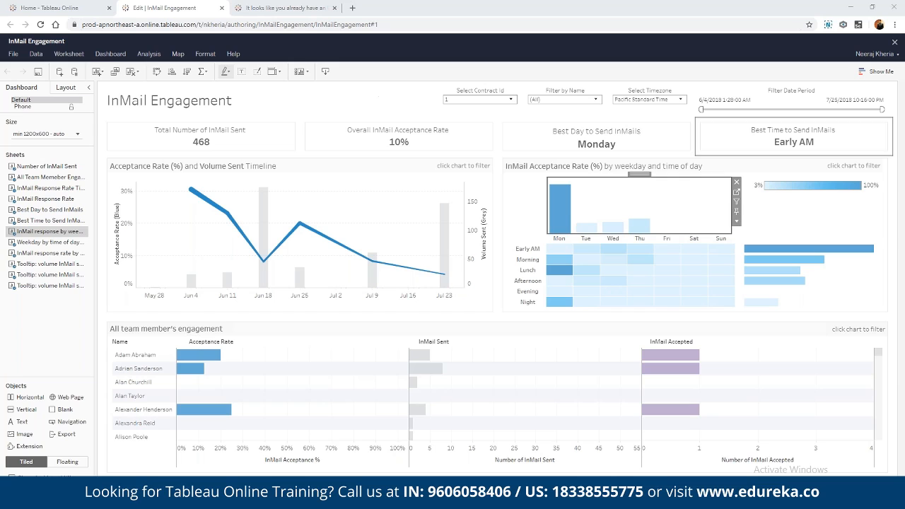
Close the InMail Engagement workbook without saving and dismiss the LinkedIn Sales Navigator starter preview
left_click(14, 53)
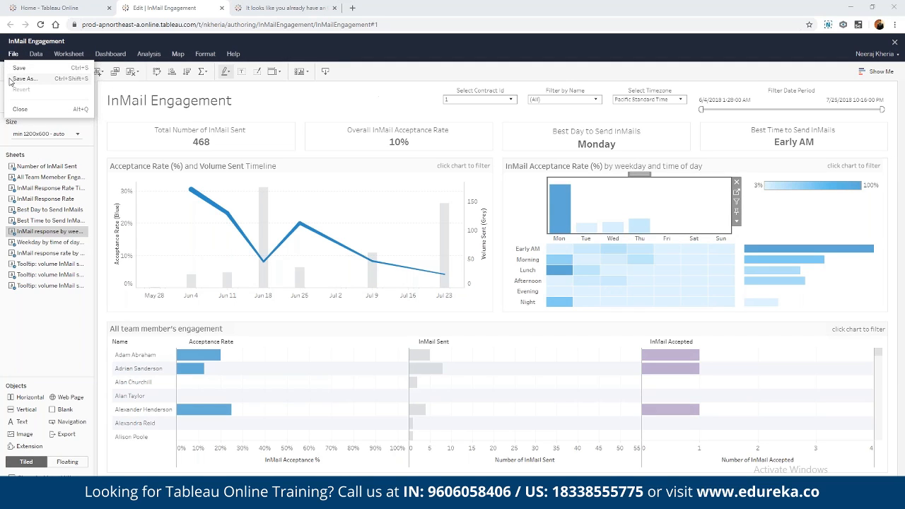
left_click(20, 111)
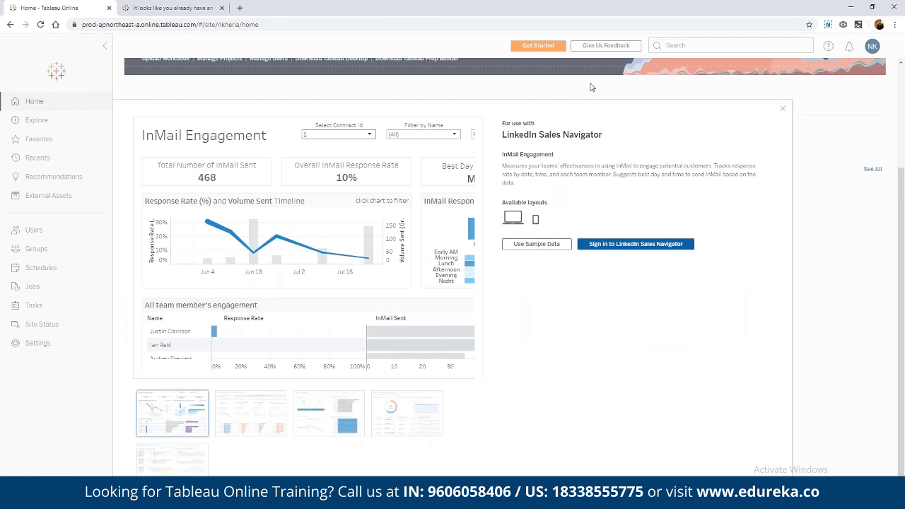
left_click(782, 108)
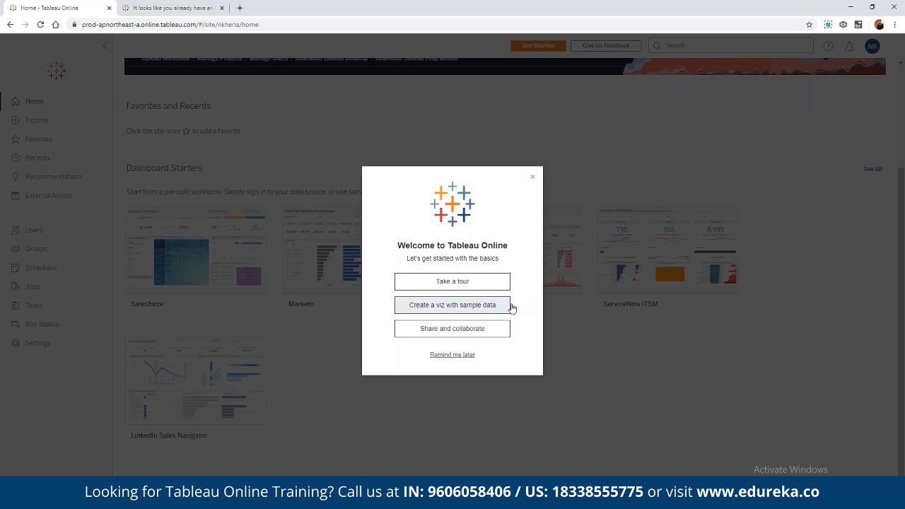
Start a new workbook and review the connector, dashboard starter, file and on-site options for connecting to data
left_click(899, 143)
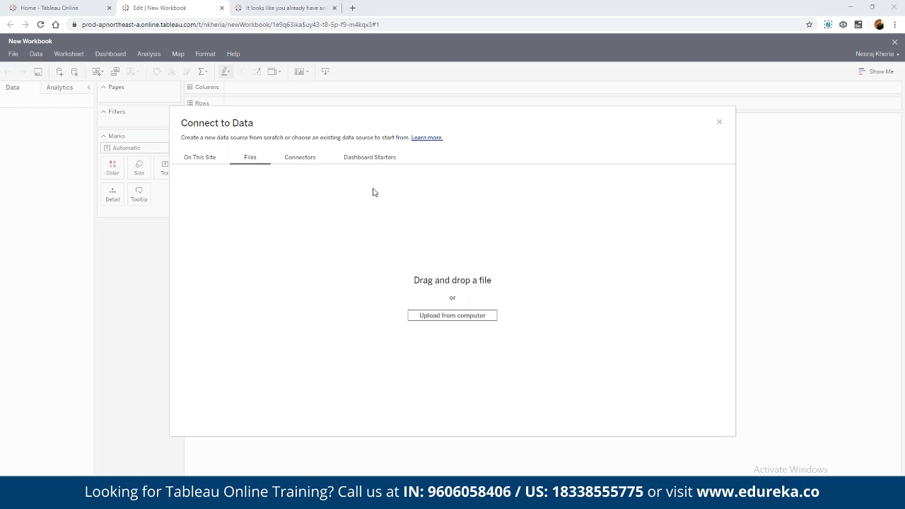
left_click(304, 161)
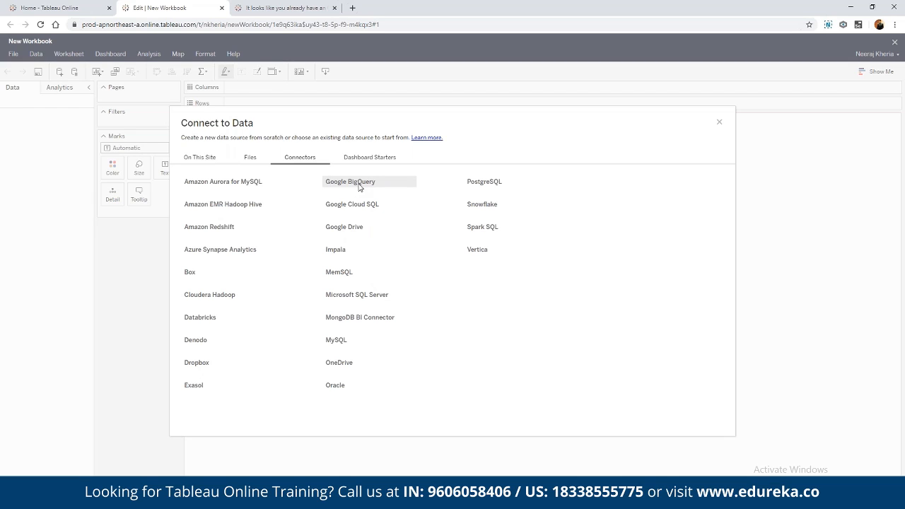
left_click(371, 158)
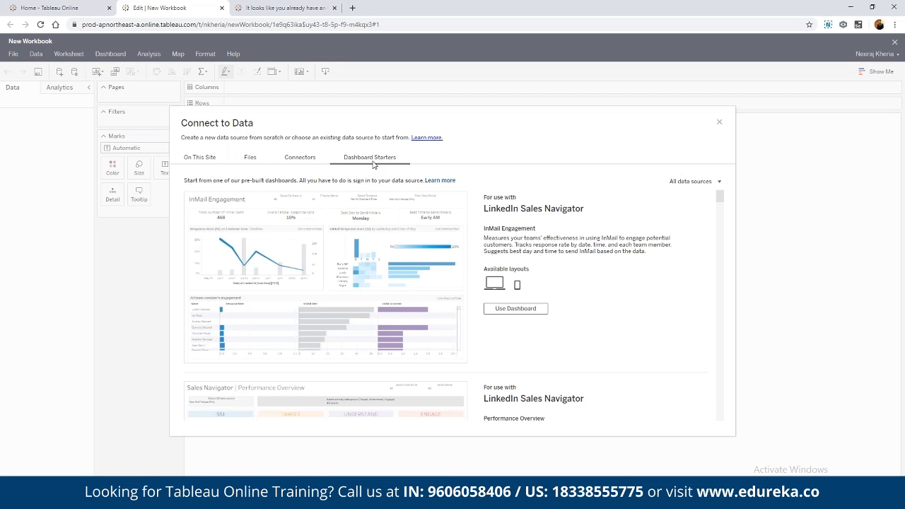
left_click(209, 157)
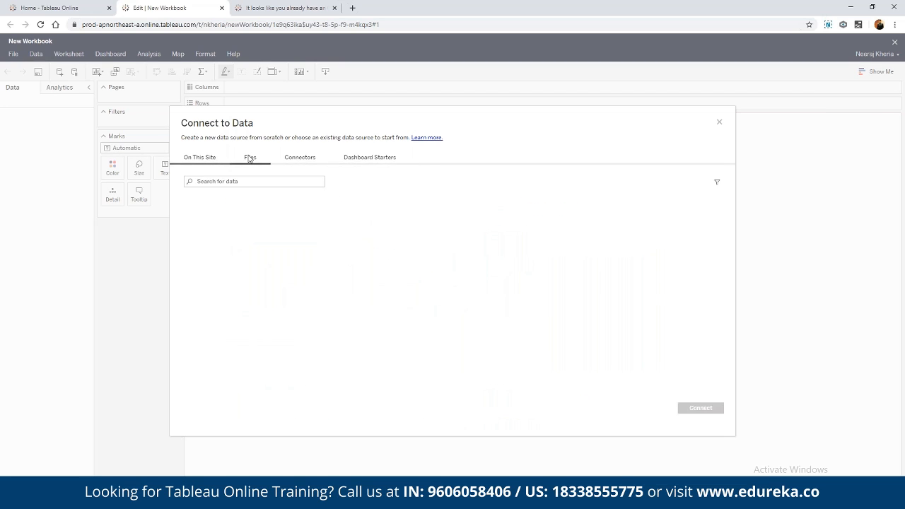
left_click(249, 157)
left_click(227, 161)
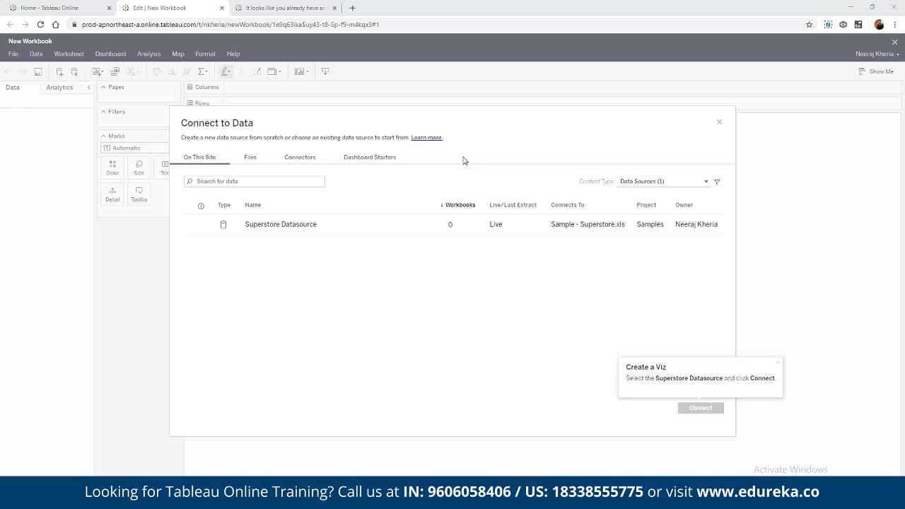
Connect the workbook to the Superstore Datasource and look through its columns on the data source page
left_click(537, 224)
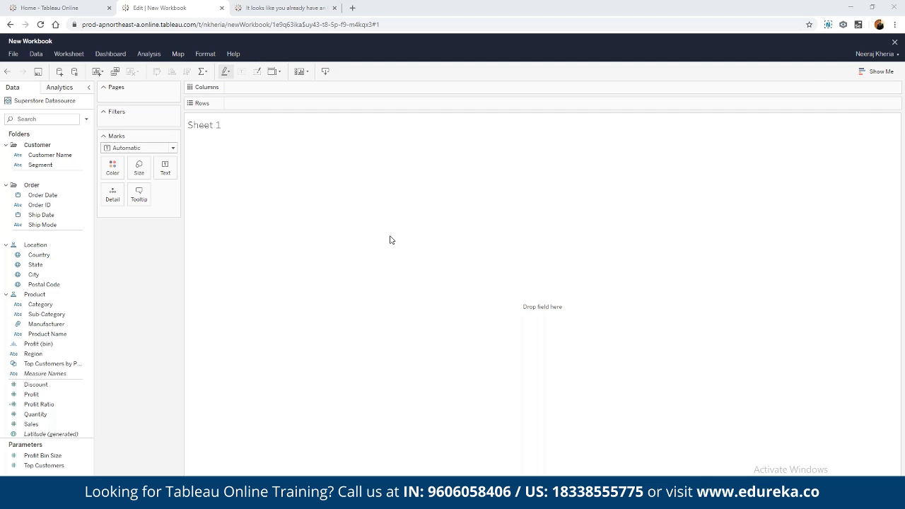
left_click(27, 482)
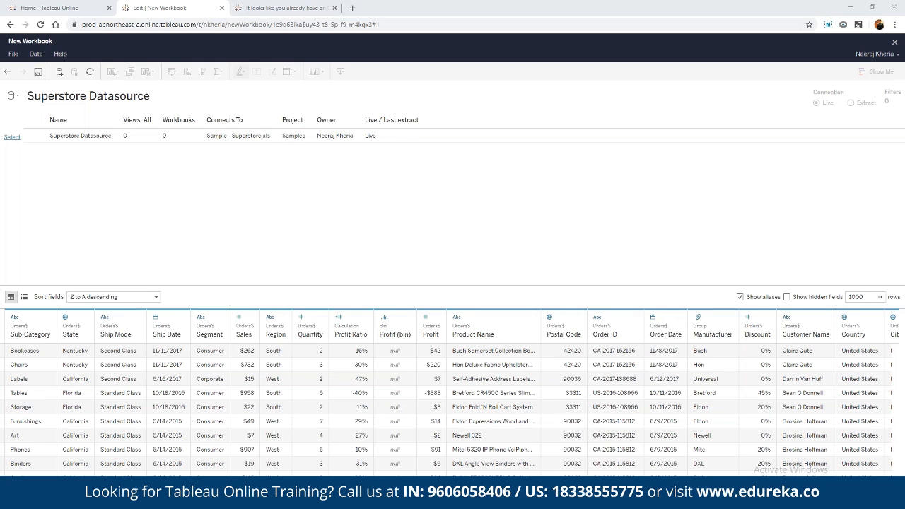
scroll(874, 434, "right", 2)
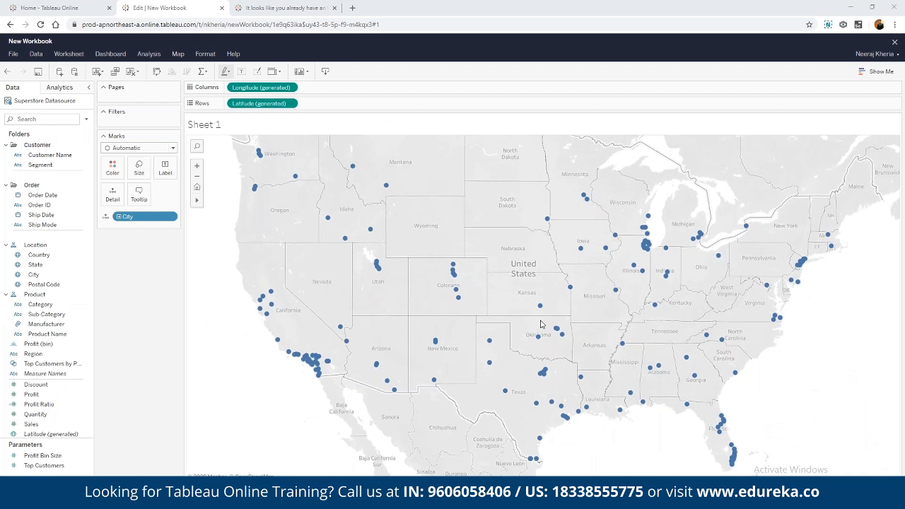
Return from the worksheet to the Superstore Datasource page and update its data preview
scroll(541, 324, "up", 3)
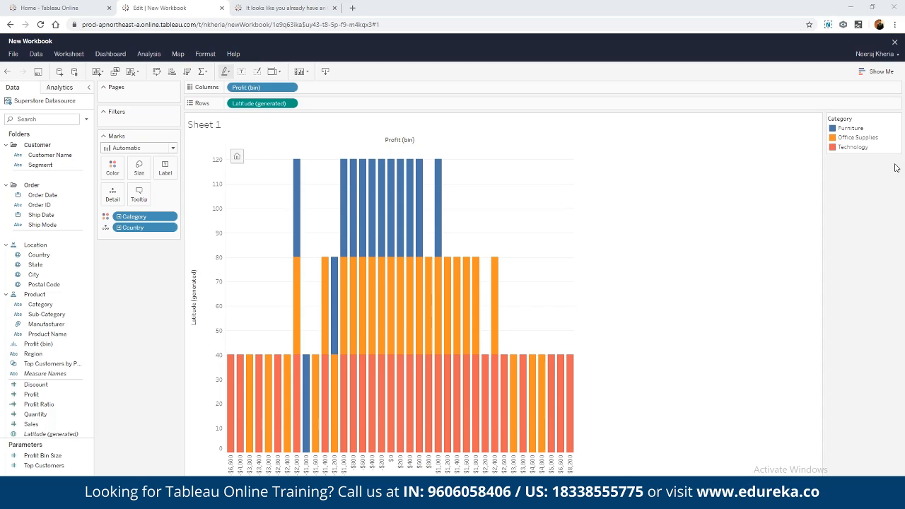
left_click(42, 363)
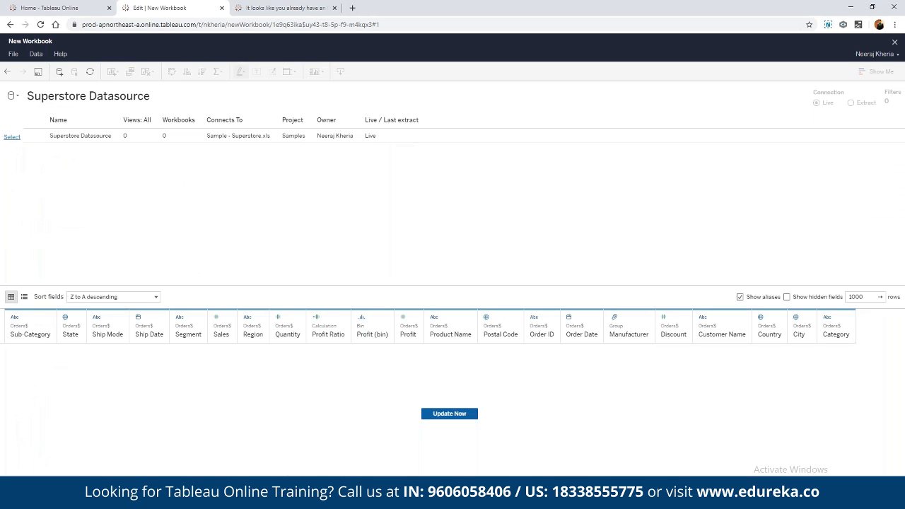
left_click(450, 413)
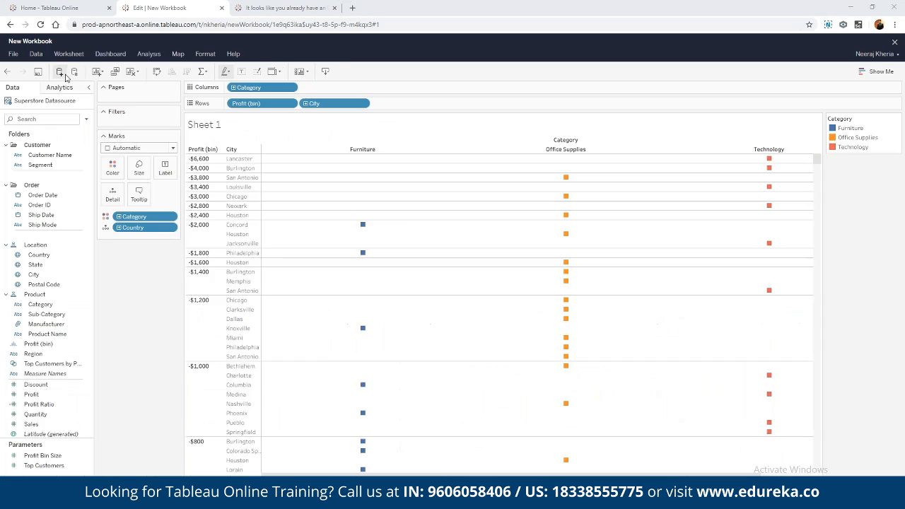
Add a new data source to the workbook and bring up the MySQL connector's sign-in form
left_click(59, 71)
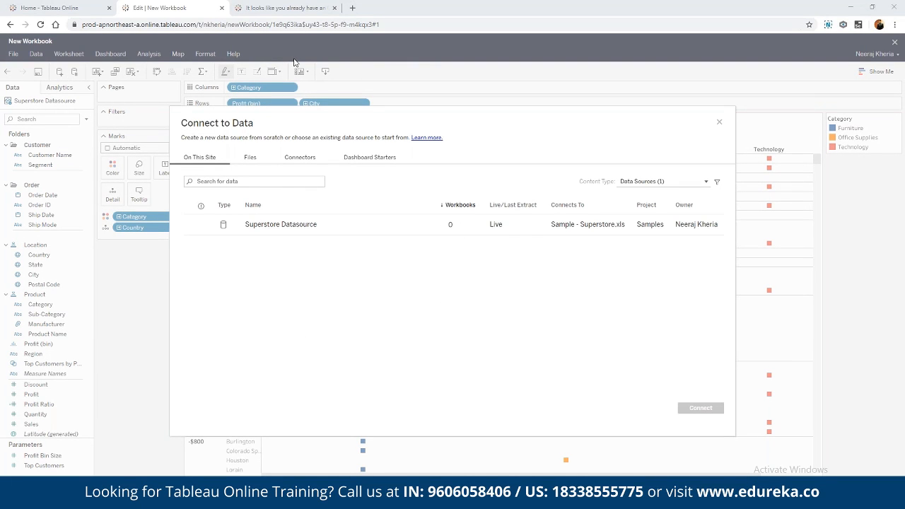
left_click(300, 156)
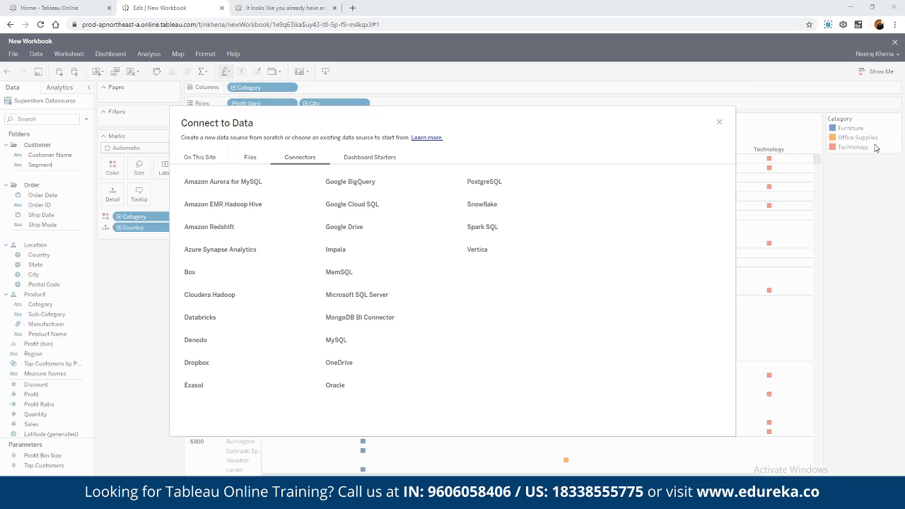
left_click(334, 342)
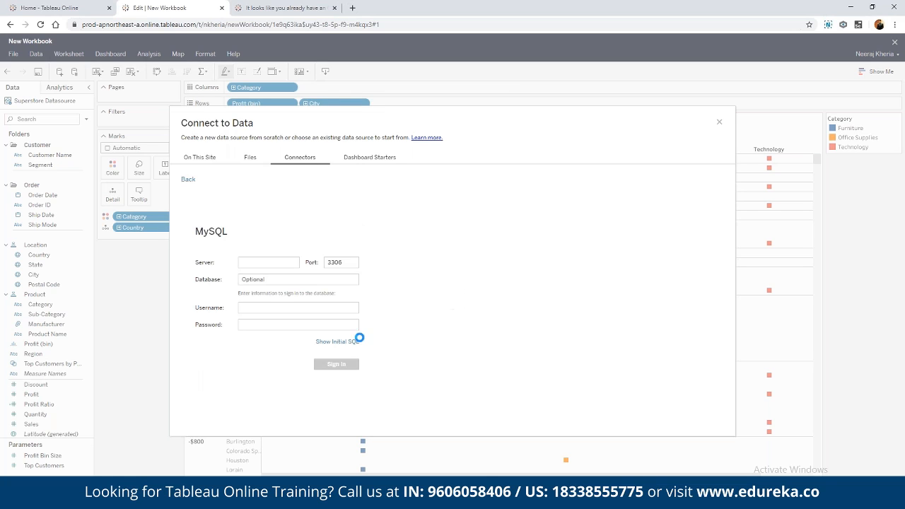
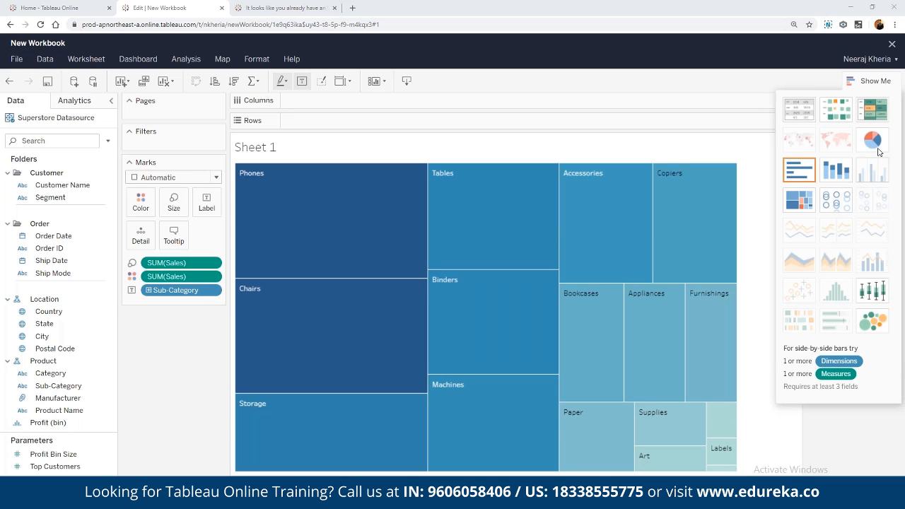
Switch the Sales treemap to a pie chart, add State to the marks, and turn the view into a symbol map
left_click(874, 145)
left_click_drag(60, 327, 170, 260)
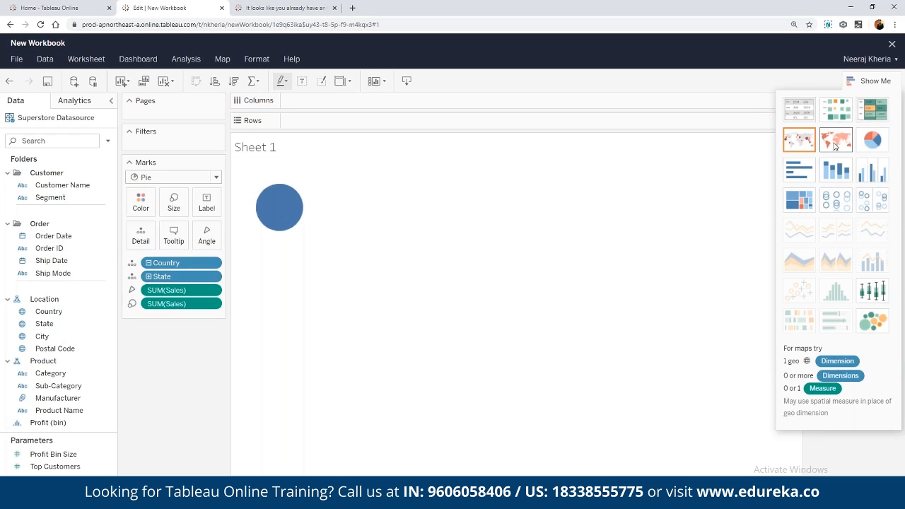
left_click(802, 140)
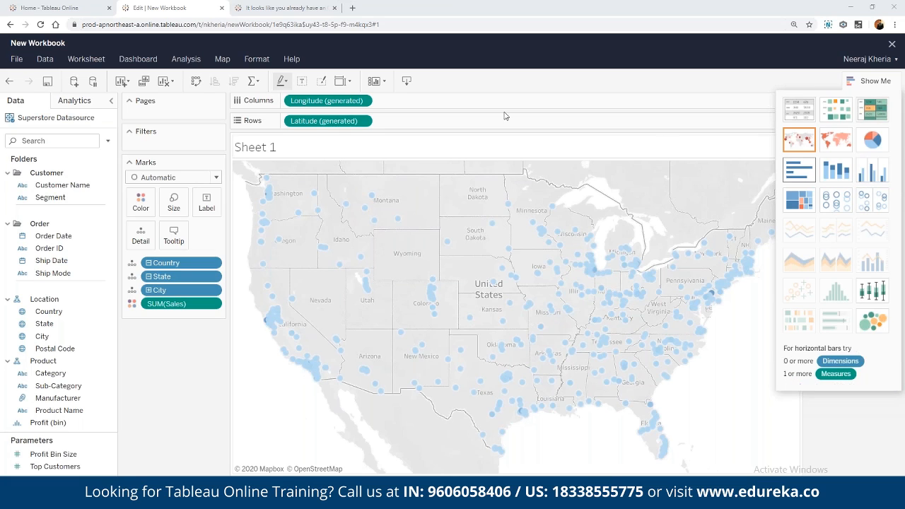
Download this view of the map as a PDF with automatic scaling, Letter paper size and Portrait orientation
left_click(406, 82)
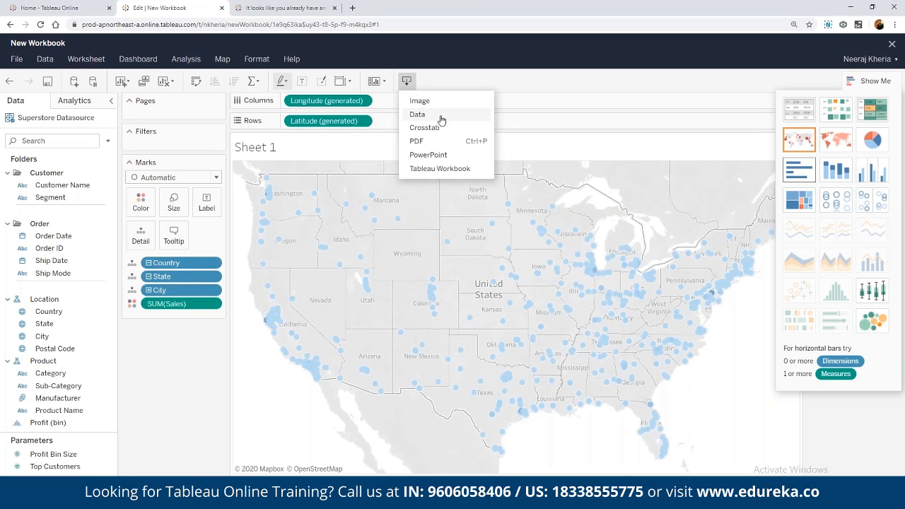
left_click(442, 141)
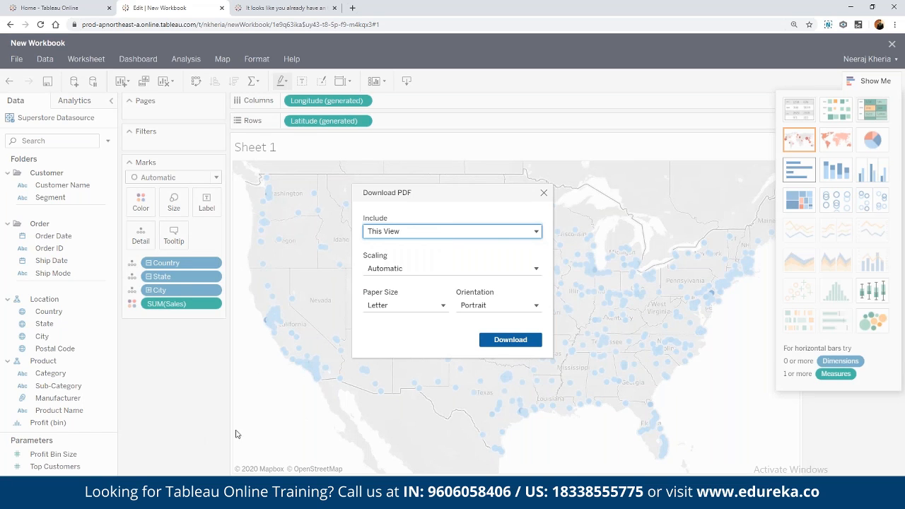
left_click(478, 238)
left_click(478, 238)
left_click(526, 343)
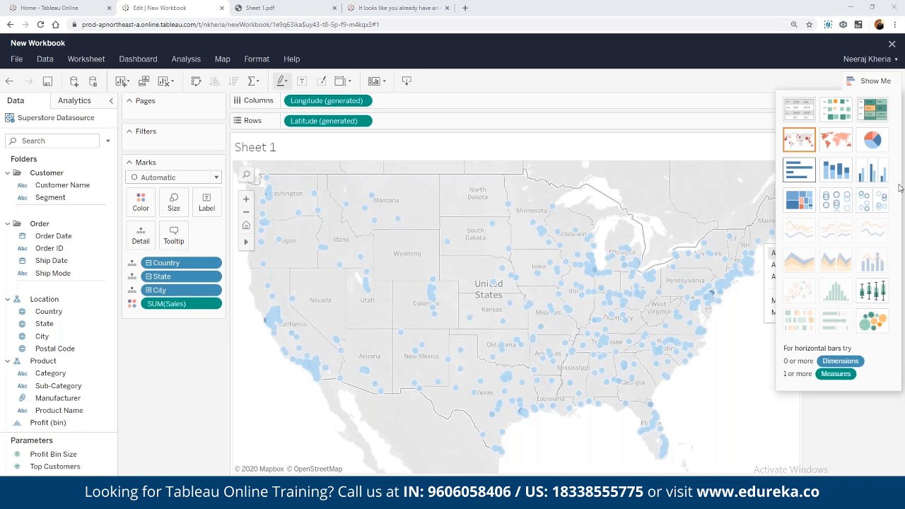
Reload the site's home page and look through its recent items and dashboard starters
key("ctrl+shift+Tab")
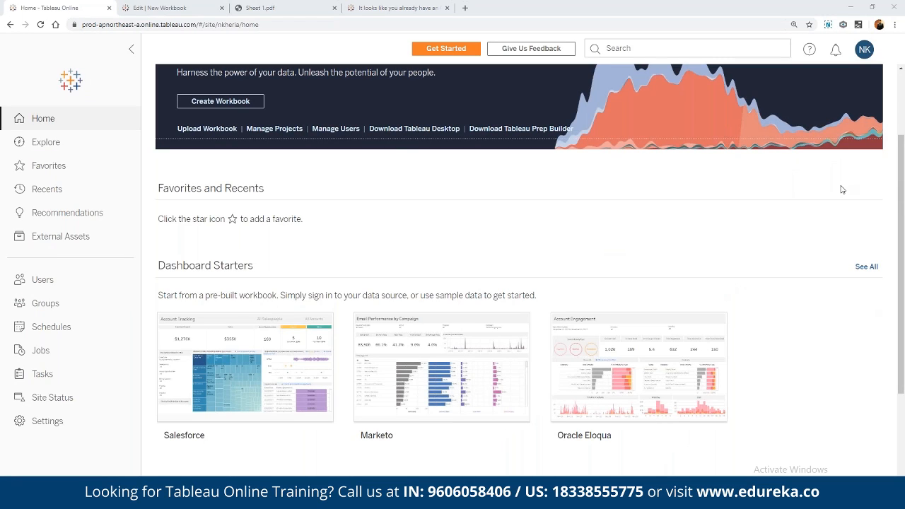
left_click(41, 26)
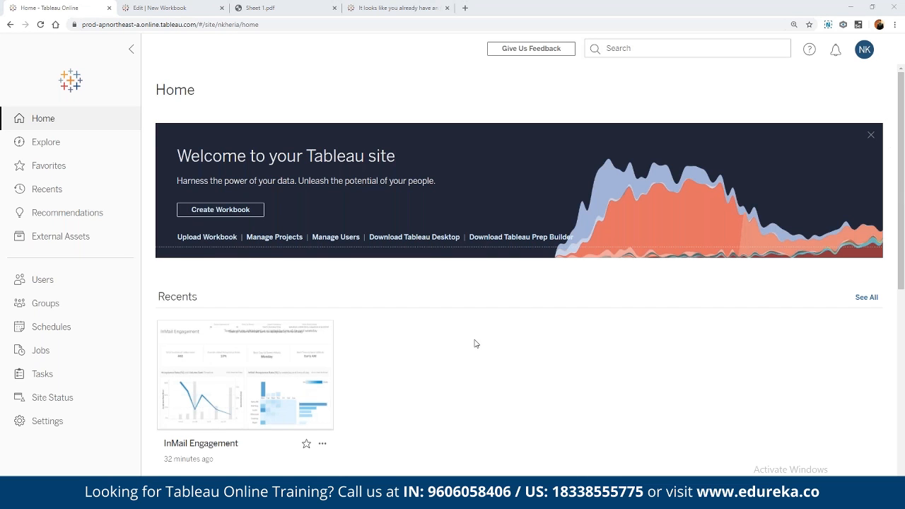
scroll(474, 343, "down", 2)
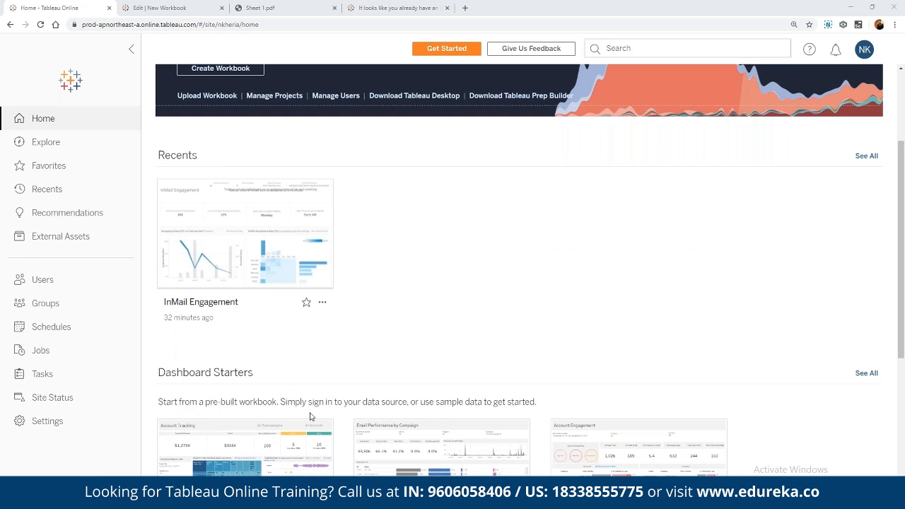
scroll(309, 416, "down", 3)
left_click(183, 9)
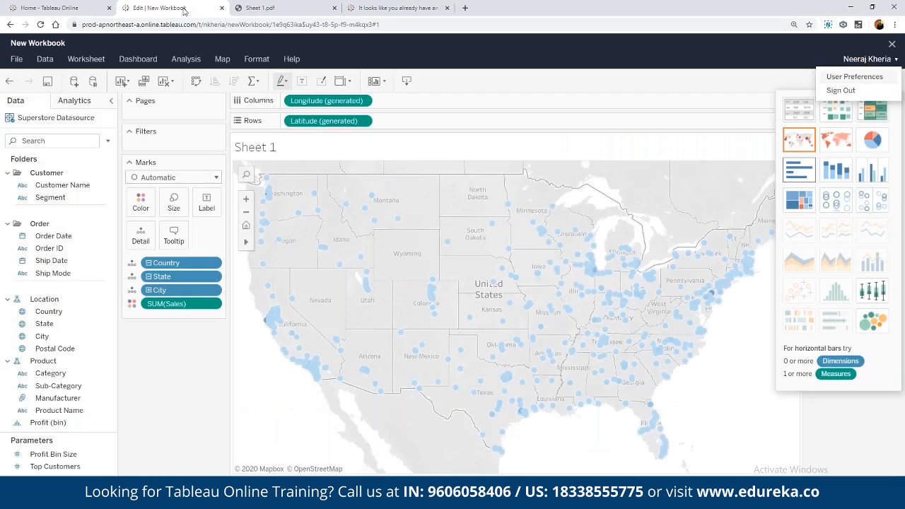
left_click(94, 8)
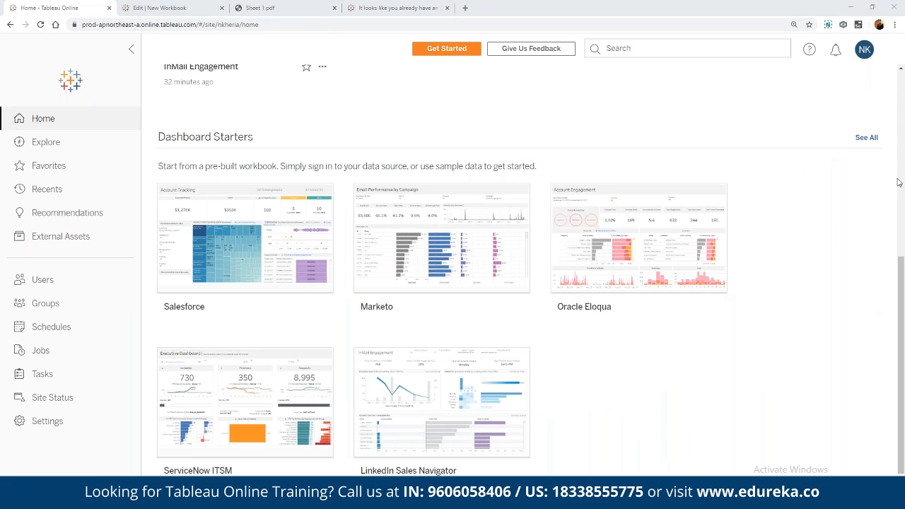
Review the options for adding users to the site and look through the site's list of schedules
left_click(43, 279)
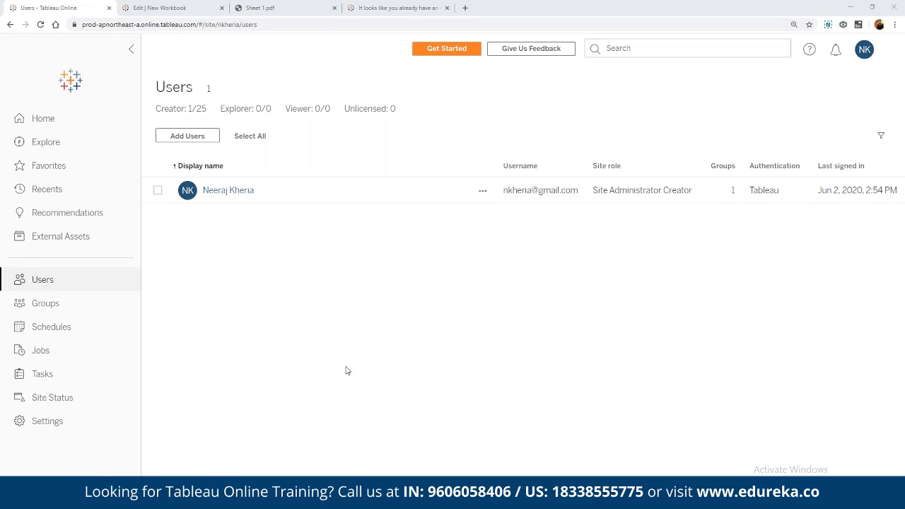
left_click(195, 138)
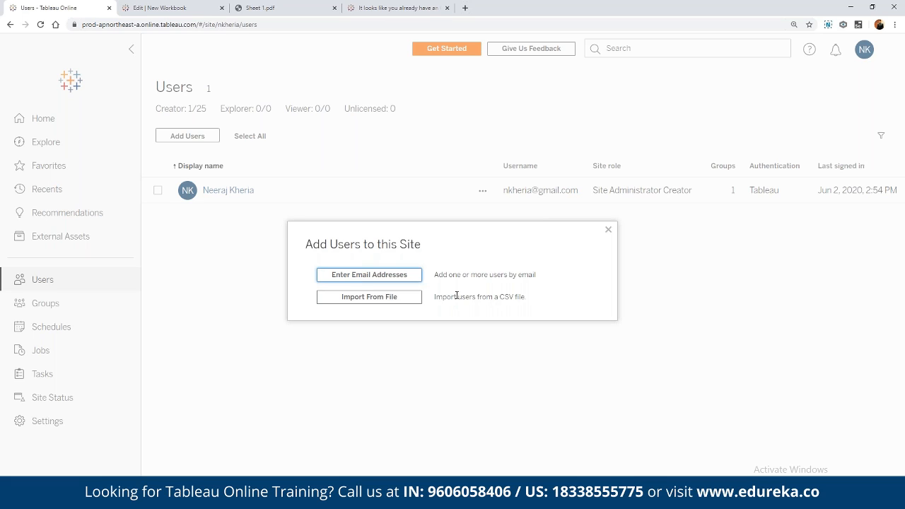
left_click(607, 234)
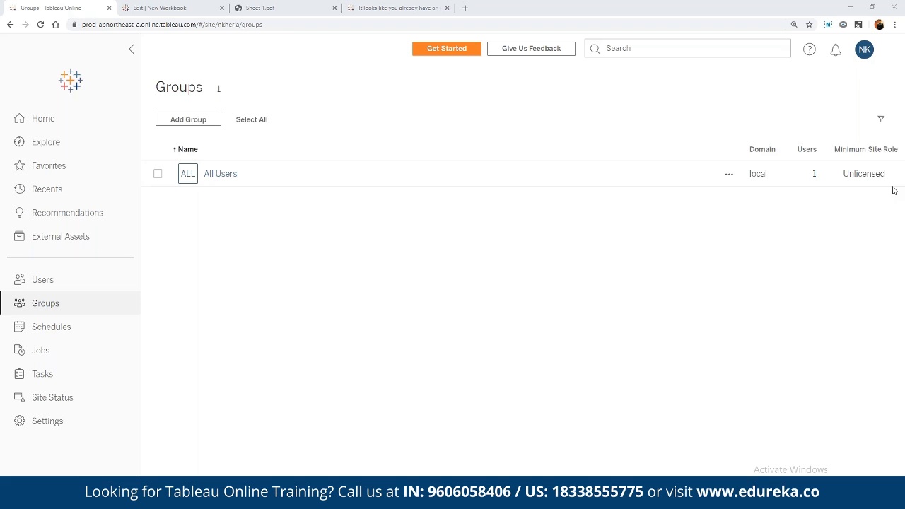
left_click(51, 326)
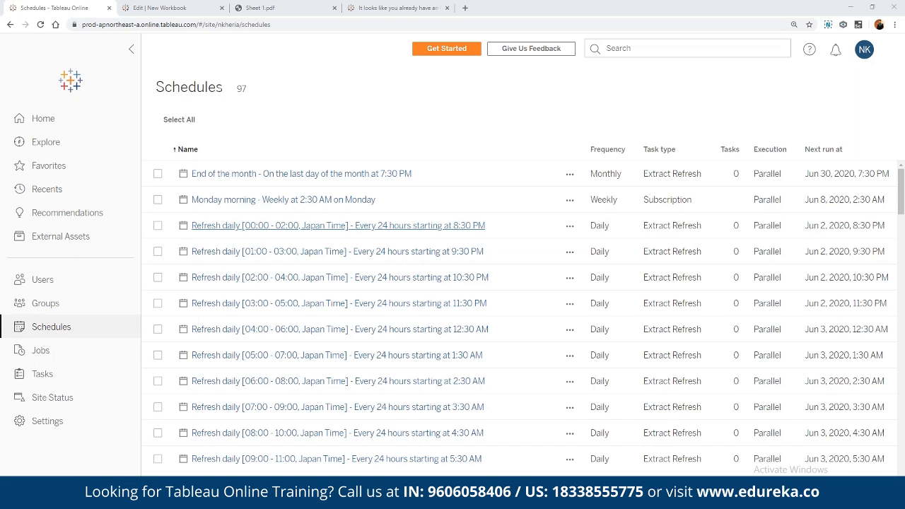
scroll(901, 185, "down", 4)
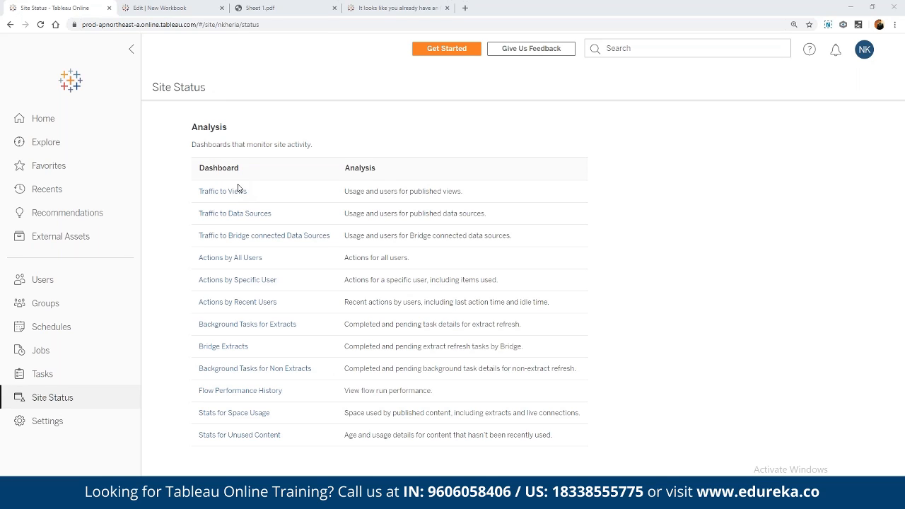
View the Traffic to Data Sources status dashboard in a separate browser tab, followed by the Traffic to Bridge connected Data Sources dashboard
right_click(241, 211)
left_click(268, 217)
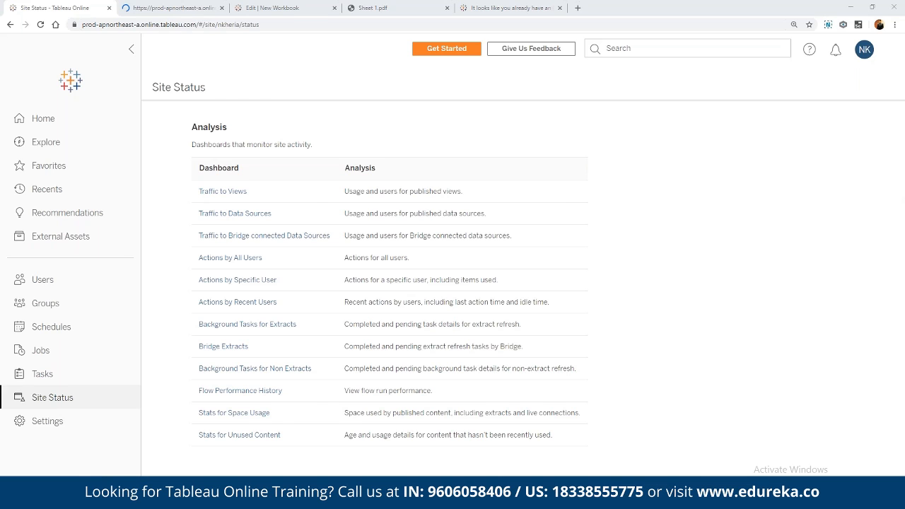
left_click(174, 8)
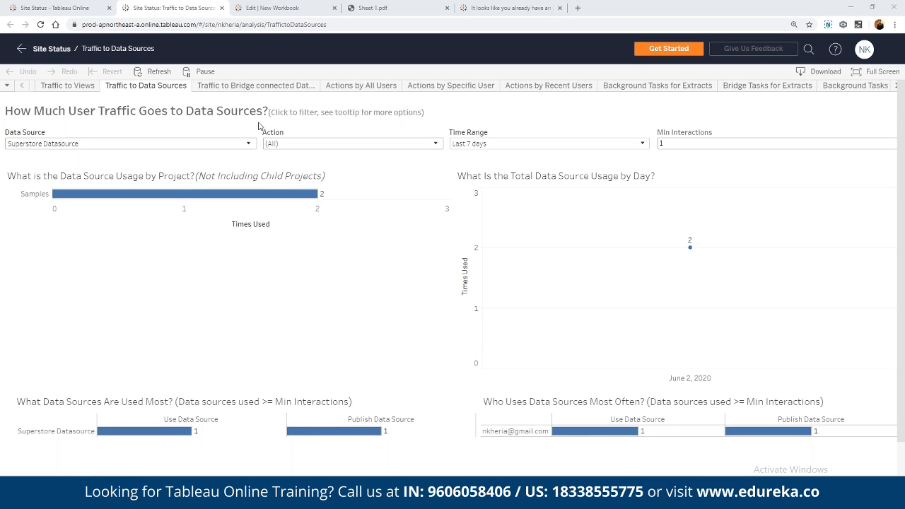
left_click(271, 87)
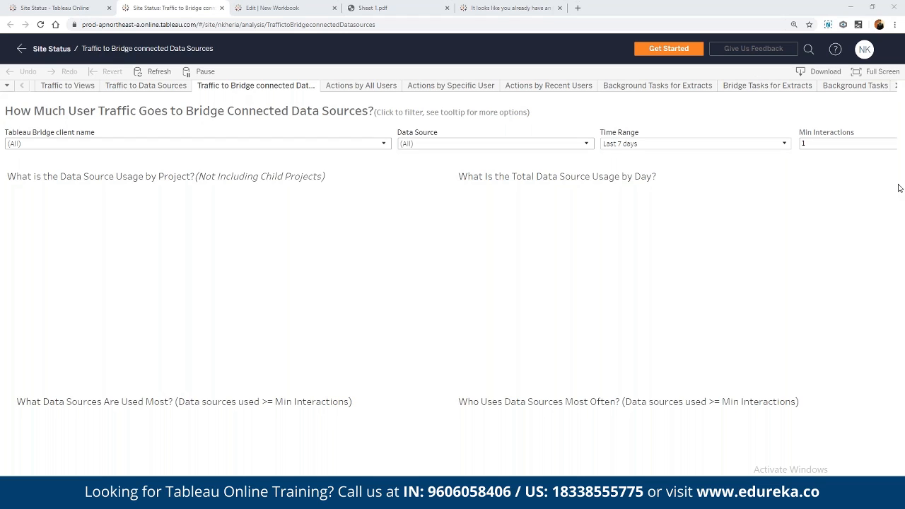
Return from the status dashboards to the site and view its General and Authentication settings
key("ctrl+1")
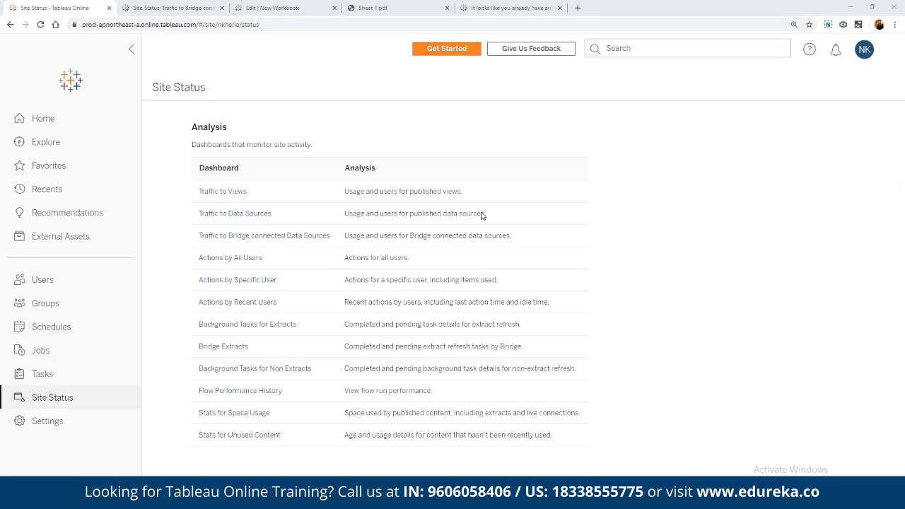
left_click(69, 423)
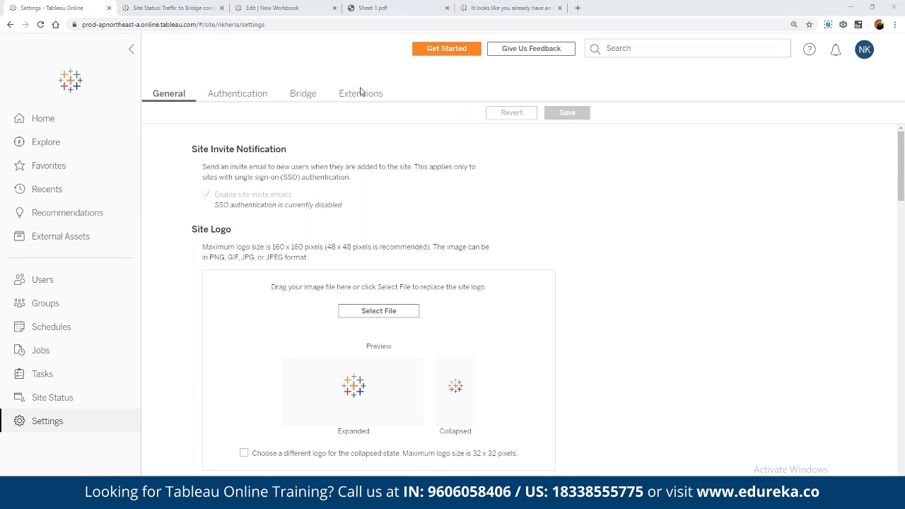
left_click(237, 94)
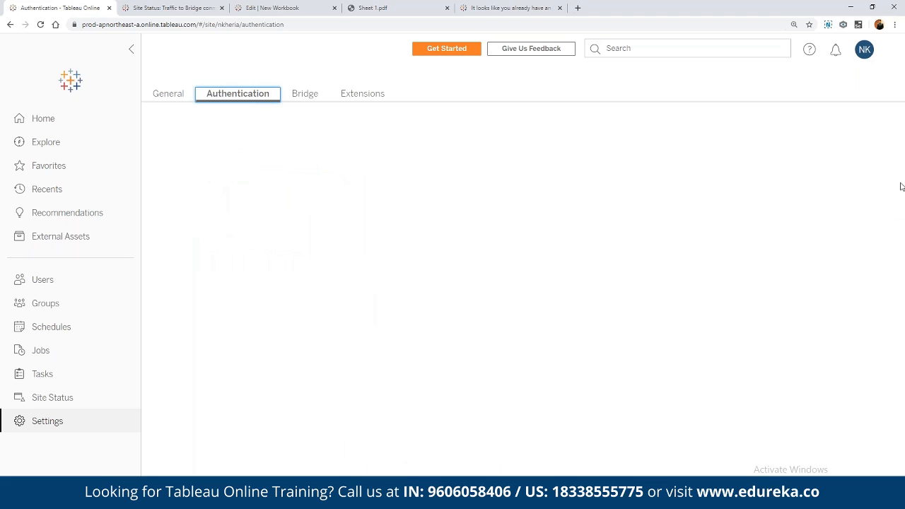